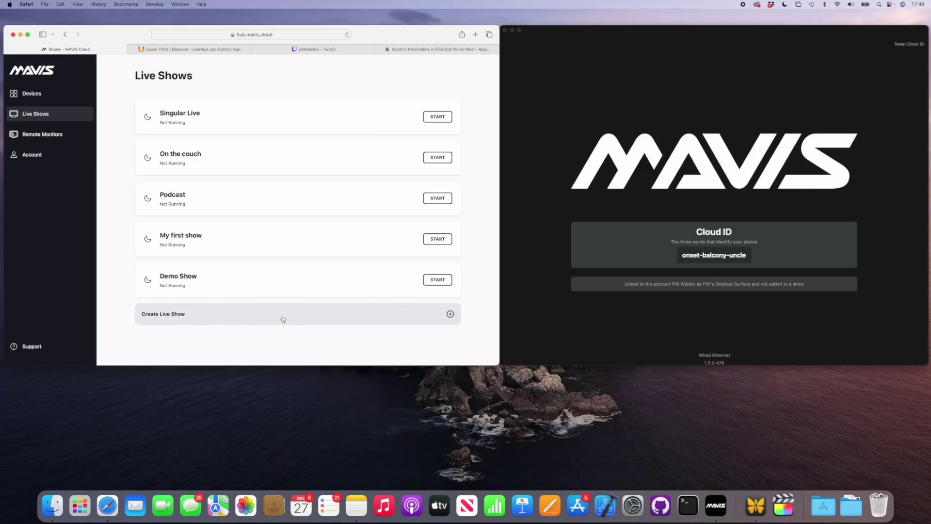
Create a Social (2 Cameras) live show named "2 camera show" and start it
click(283, 319)
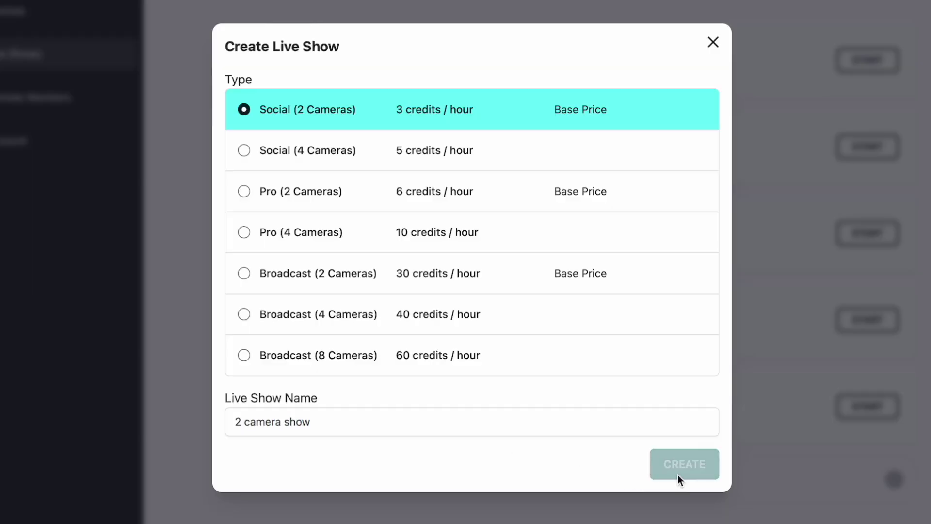
click(678, 466)
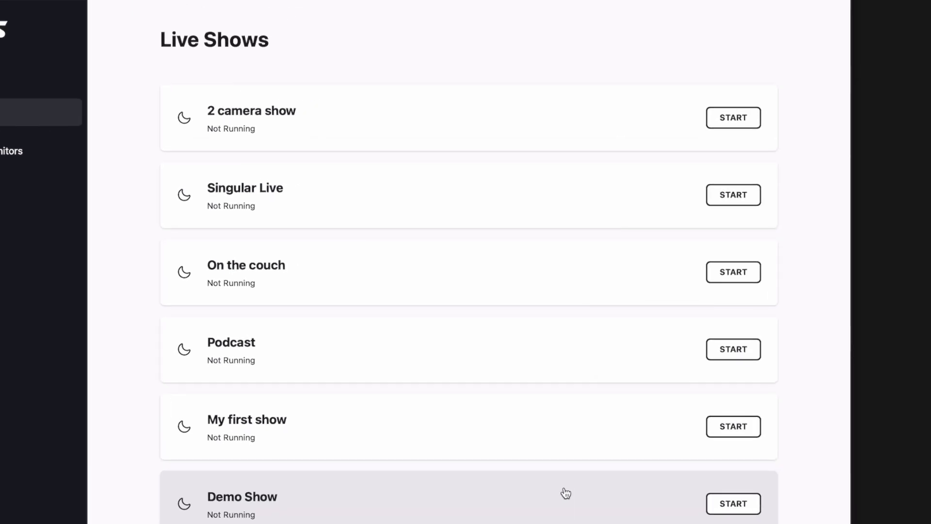
click(457, 121)
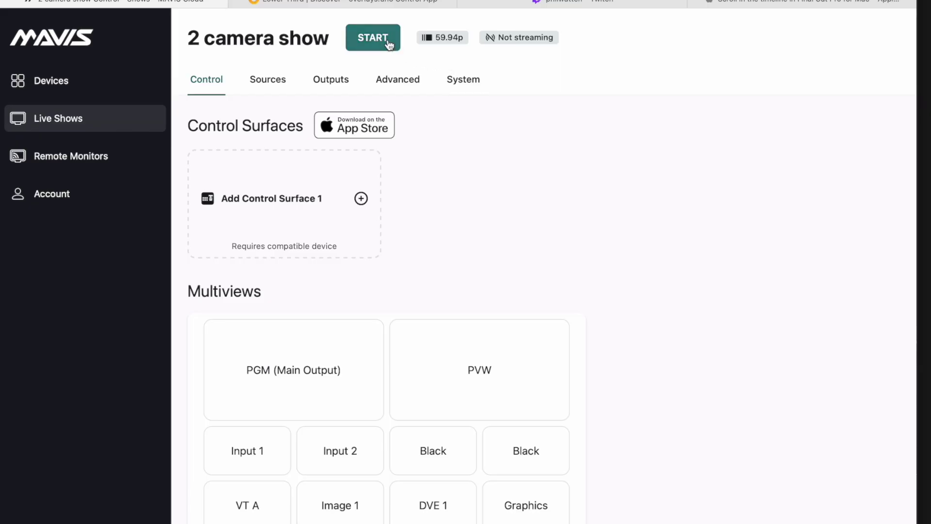
click(390, 44)
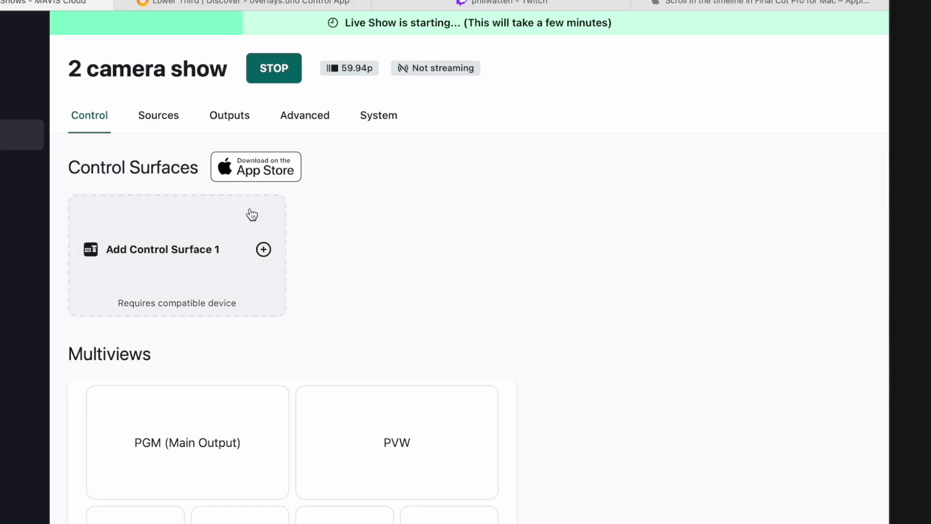
Assign the iPhone 14 to camera Input 1 and the new iPhone to camera Input 2 of the show
click(171, 127)
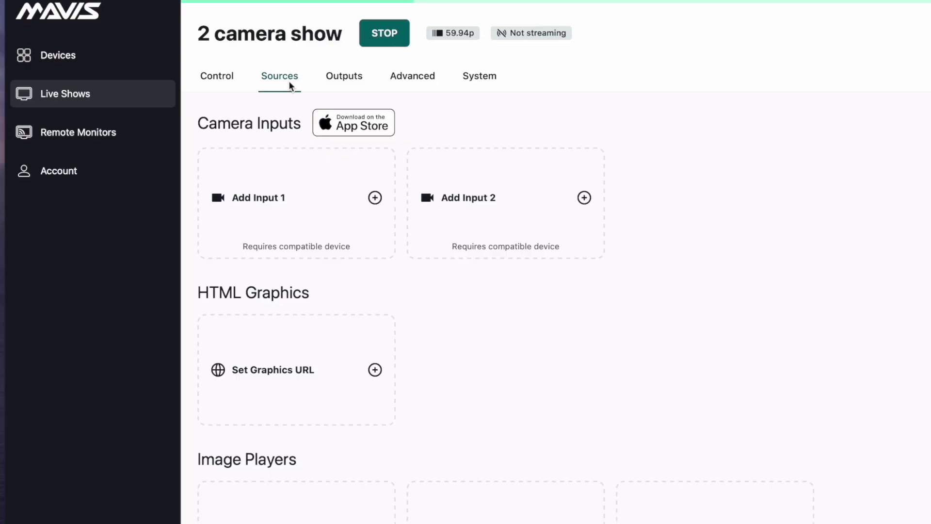
click(275, 207)
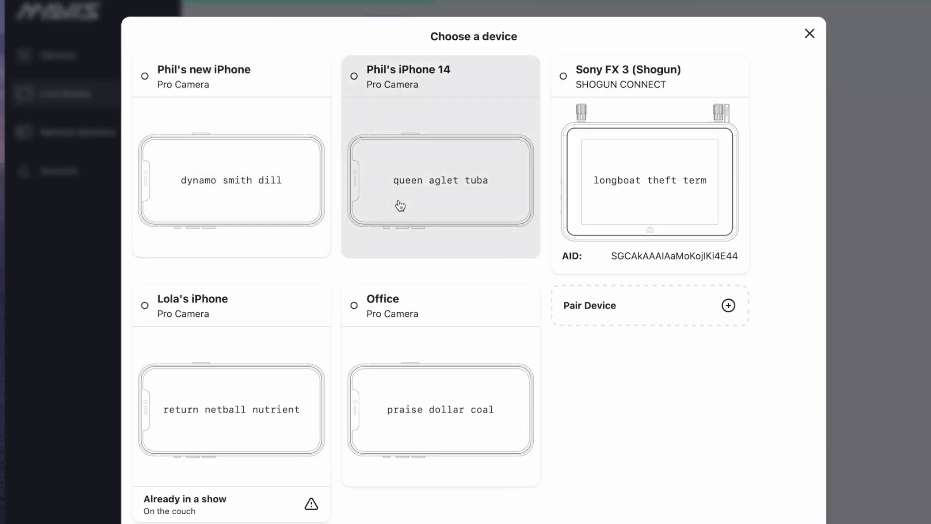
click(399, 205)
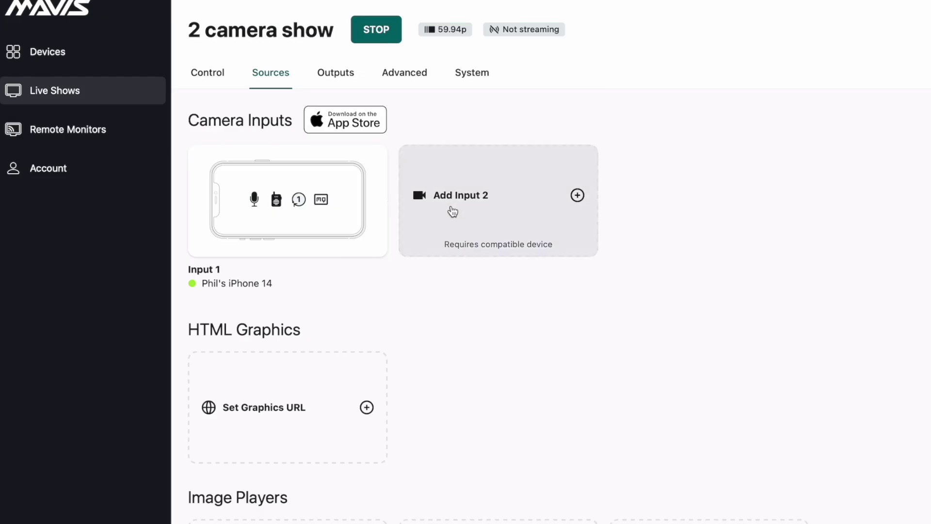
click(451, 210)
click(189, 107)
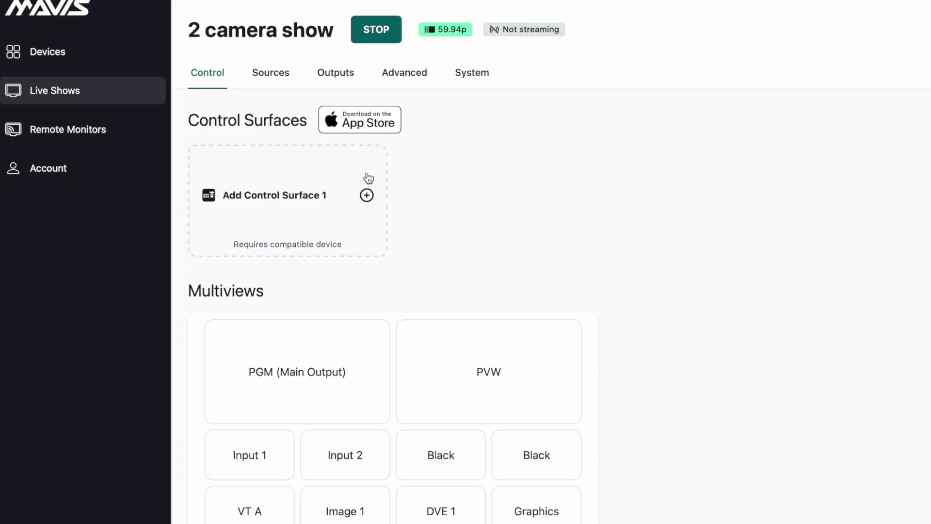
Add the Desktop Surface device to the show as Control Surface 1
click(170, 172)
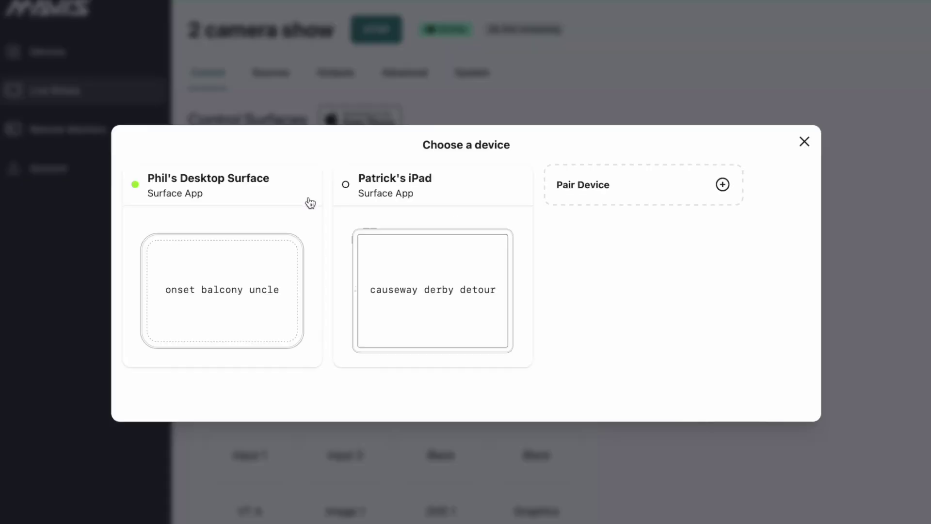
click(215, 282)
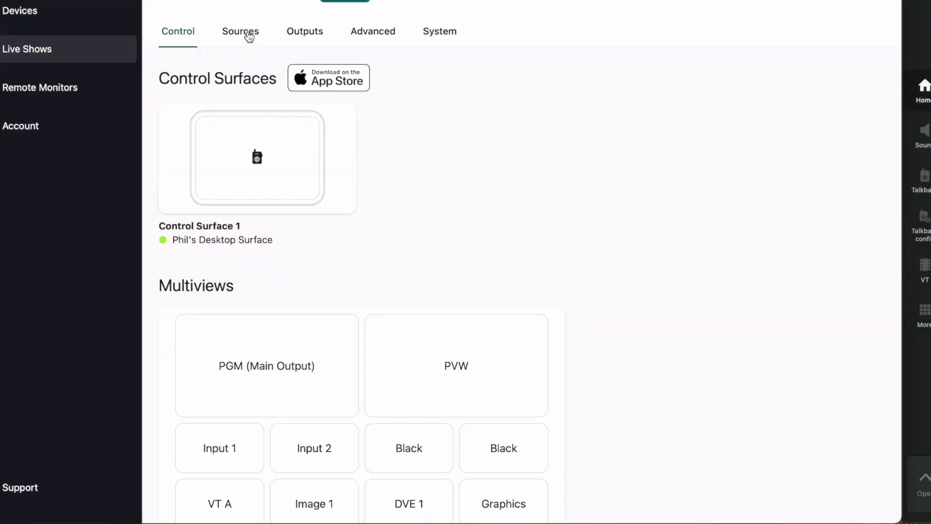
Set the encoder quality of camera Input 1 to High
click(239, 33)
click(241, 175)
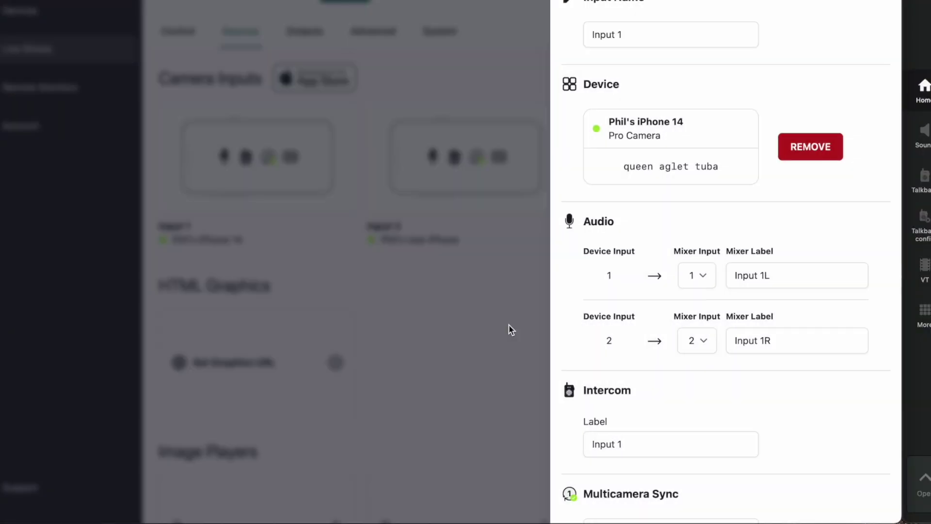
scroll(649, 426, down, 6)
click(659, 340)
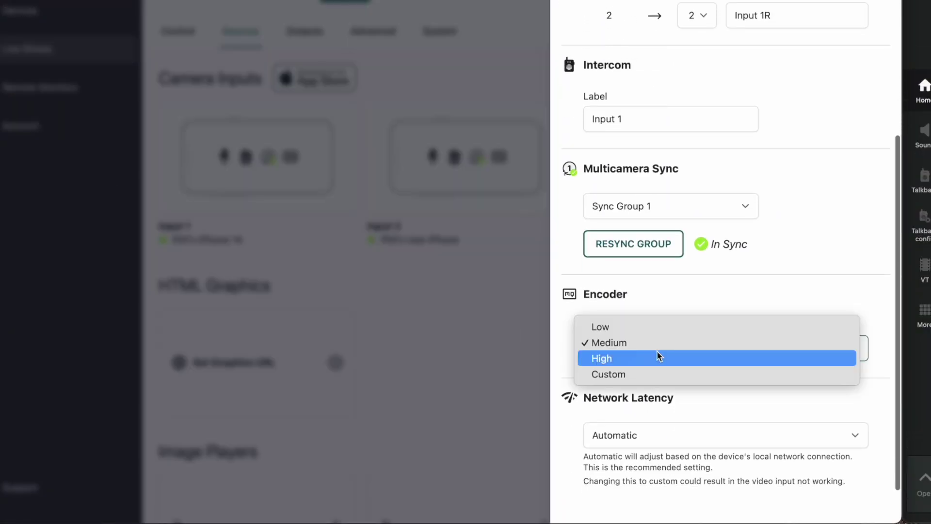
click(654, 363)
click(541, 336)
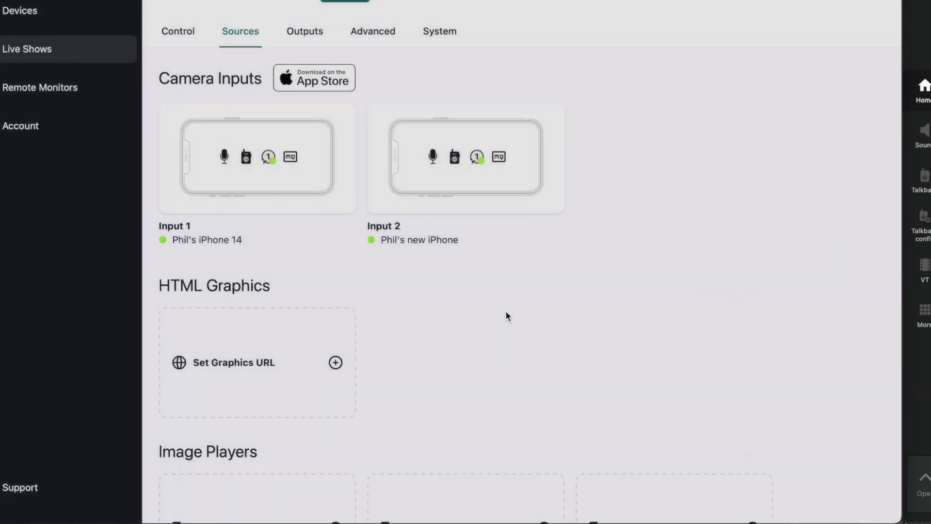
Set the encoder quality of camera Input 2 to High
click(504, 189)
scroll(675, 367, down, 7)
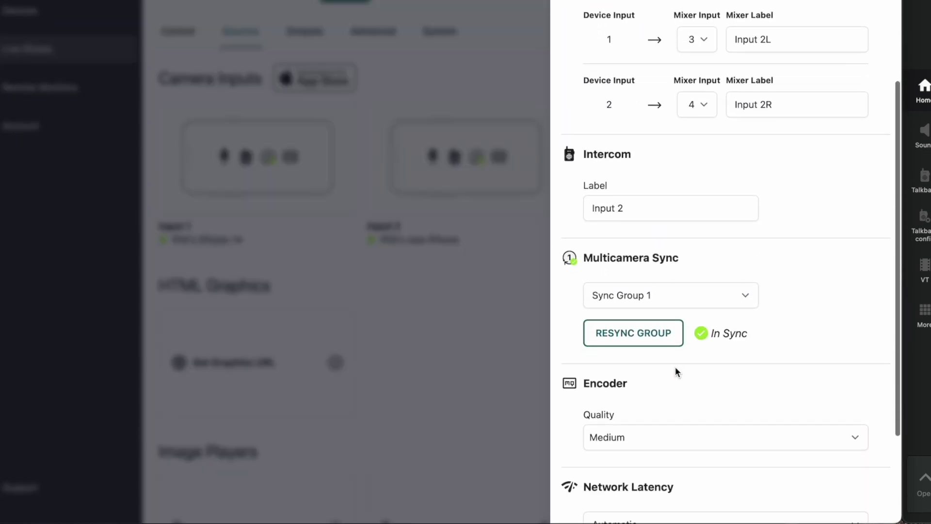
click(653, 313)
click(650, 321)
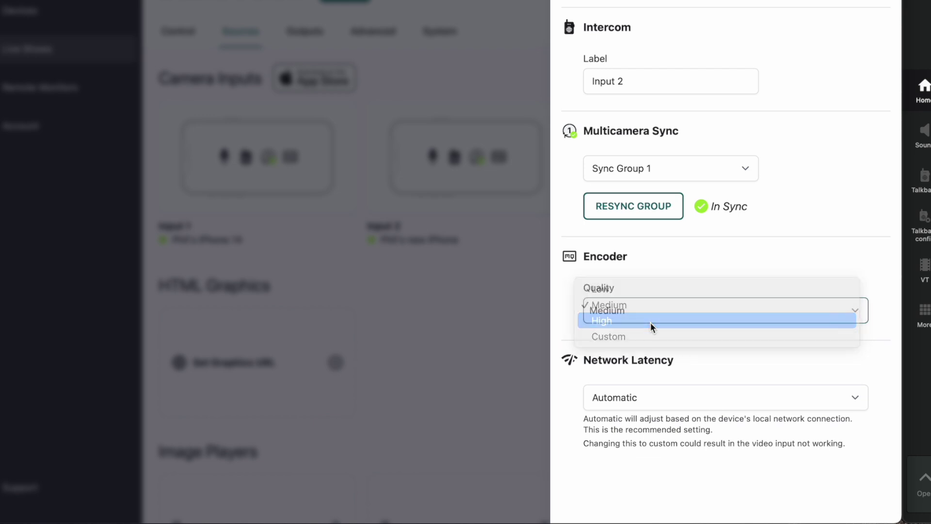
click(406, 320)
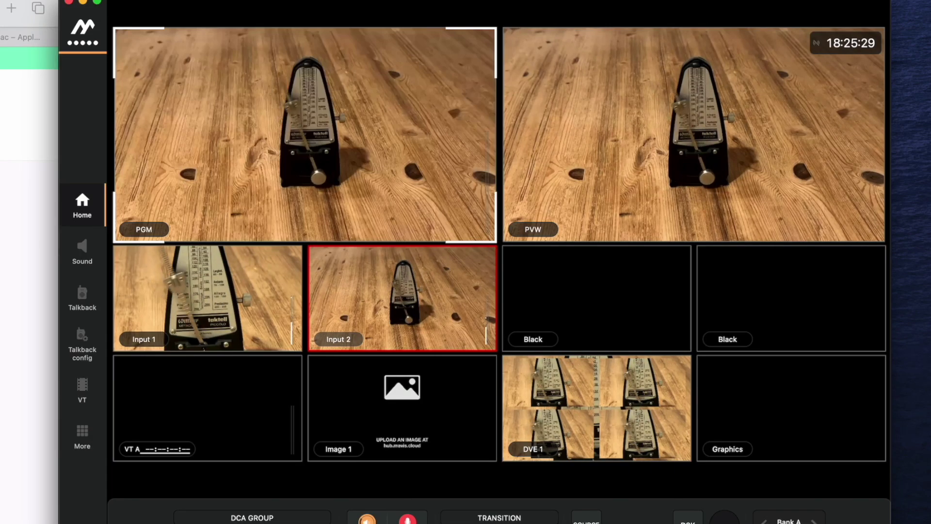
In the Surface app, switch the program output back and forth between Input 1 and Input 2, ending on Input 1
key(space)
key(space)
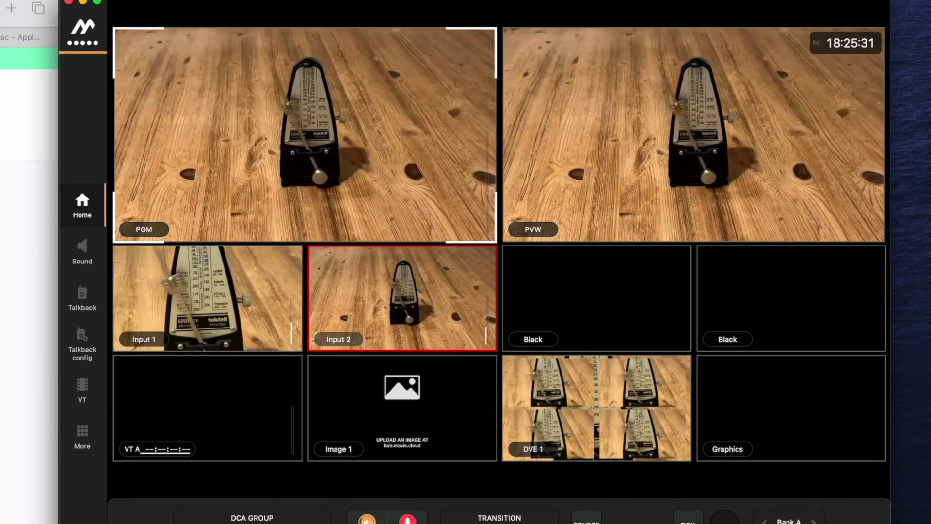
key(space)
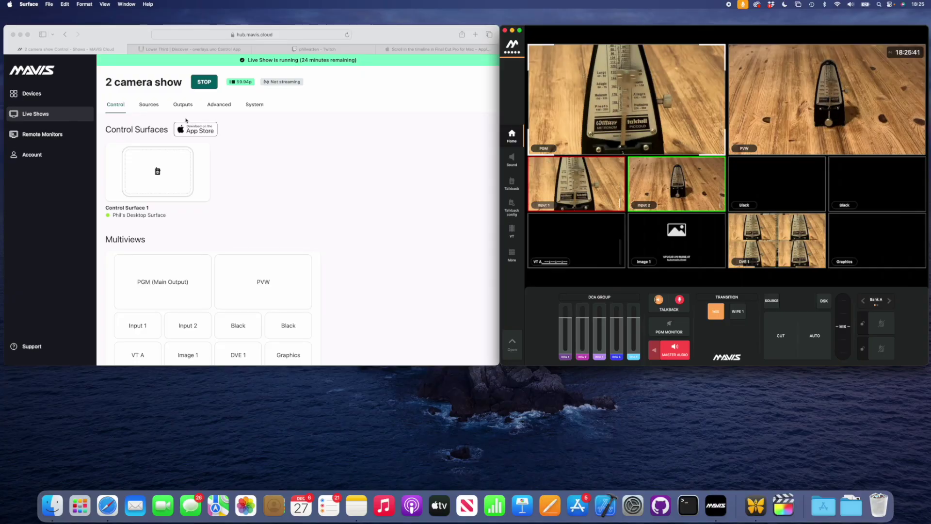
Copy the output URL of the overlays.uno lower third and set it as the show's HTML graphics URL in MAVIS Cloud
click(148, 106)
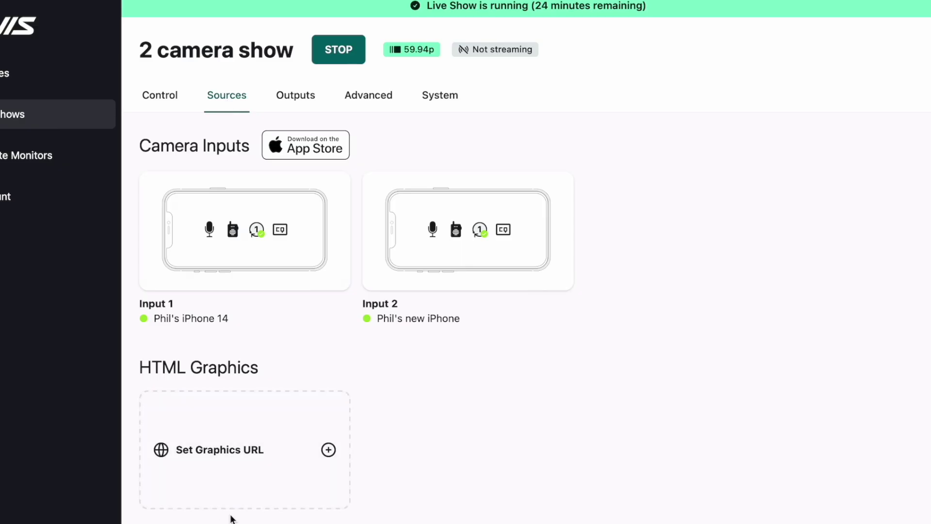
click(246, 483)
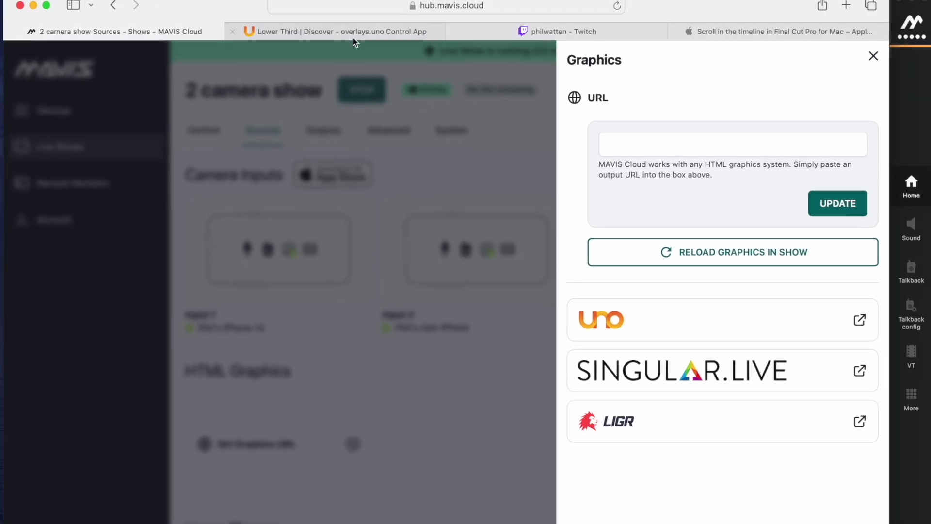
click(354, 34)
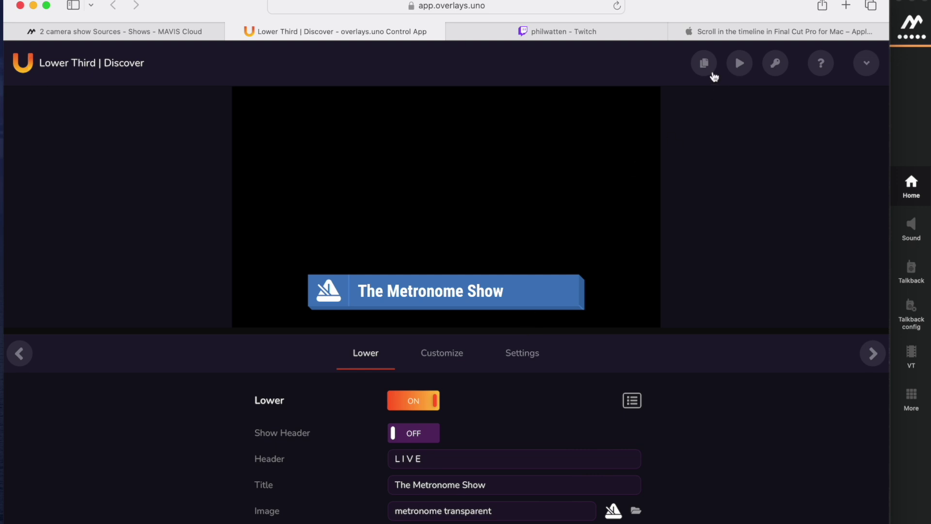
mouse_move(709, 69)
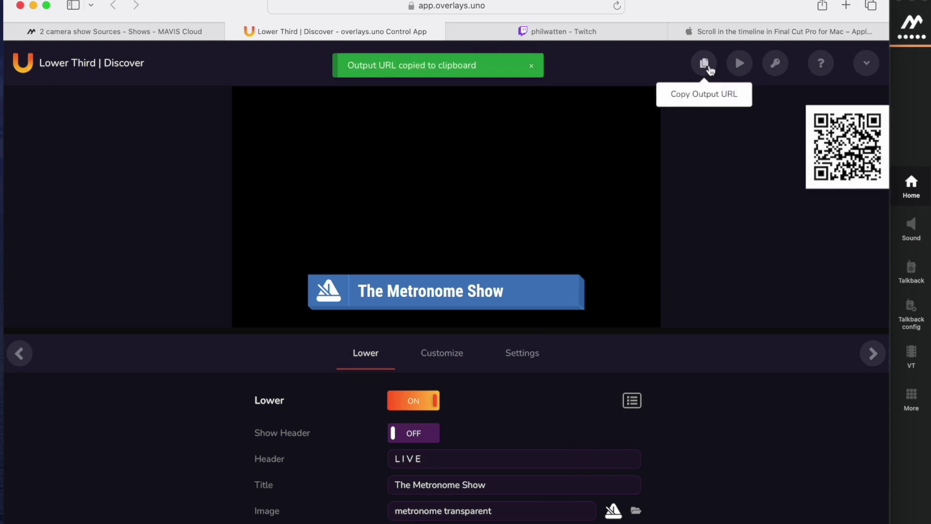
click(159, 32)
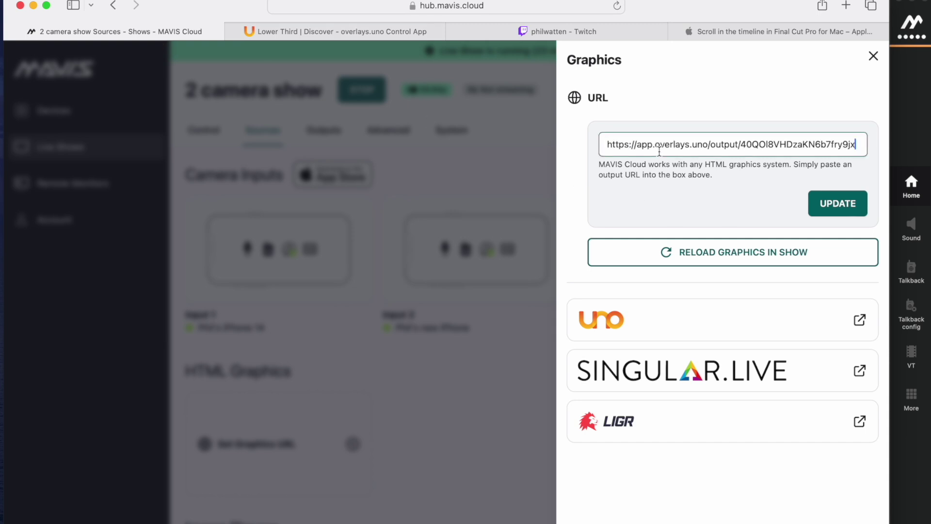
click(837, 204)
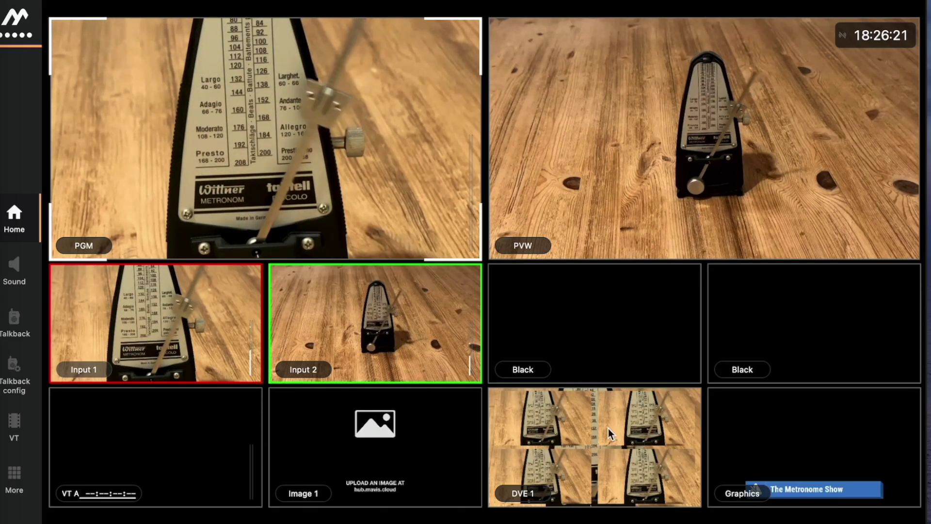
In the Surface app, overlay the graphics on the program output and switch between the two cameras, ending on Input 2
key(g)
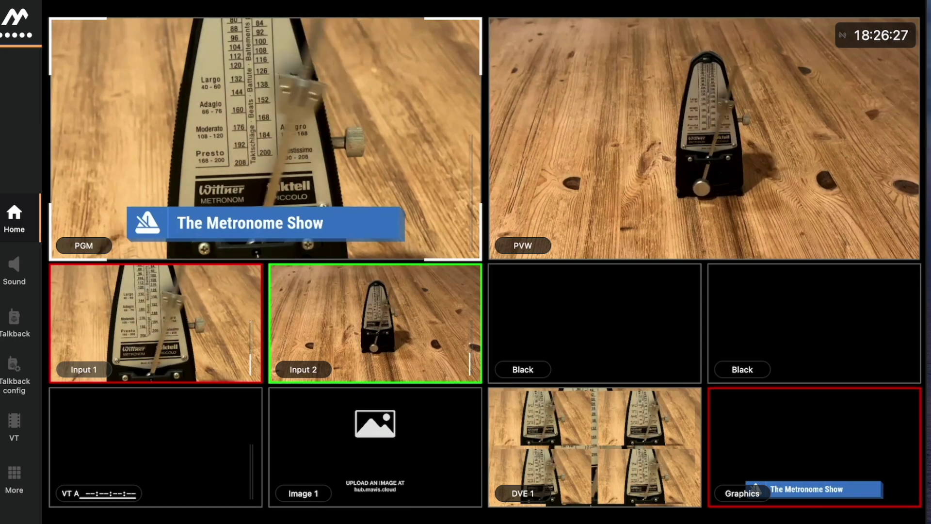
key(space)
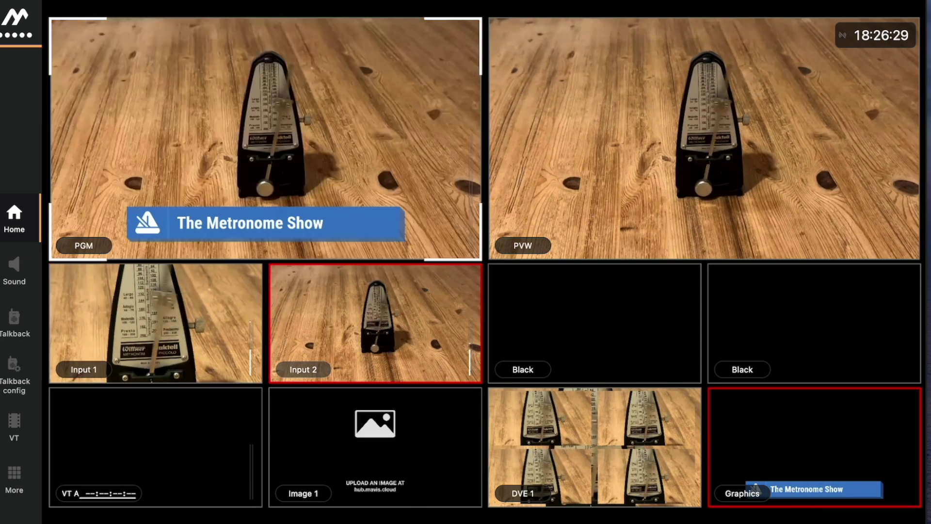
key(space)
key(space)
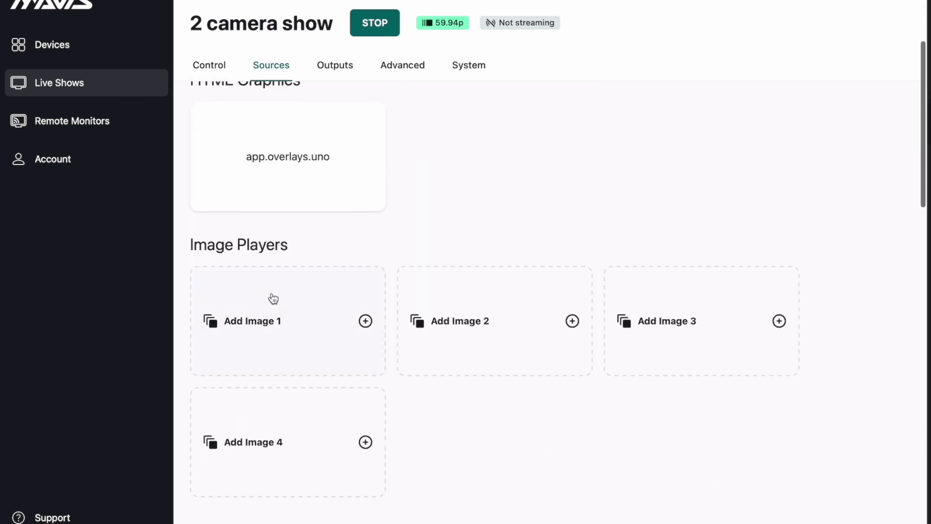
Load the BackSoon asset into image player 1, and cut the program output to Image 1 and back to Input 1
click(263, 285)
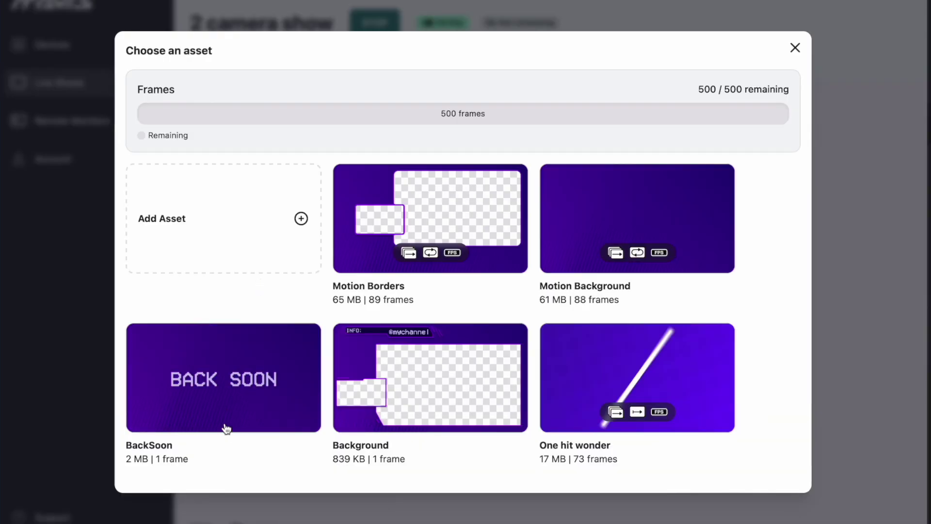
click(226, 428)
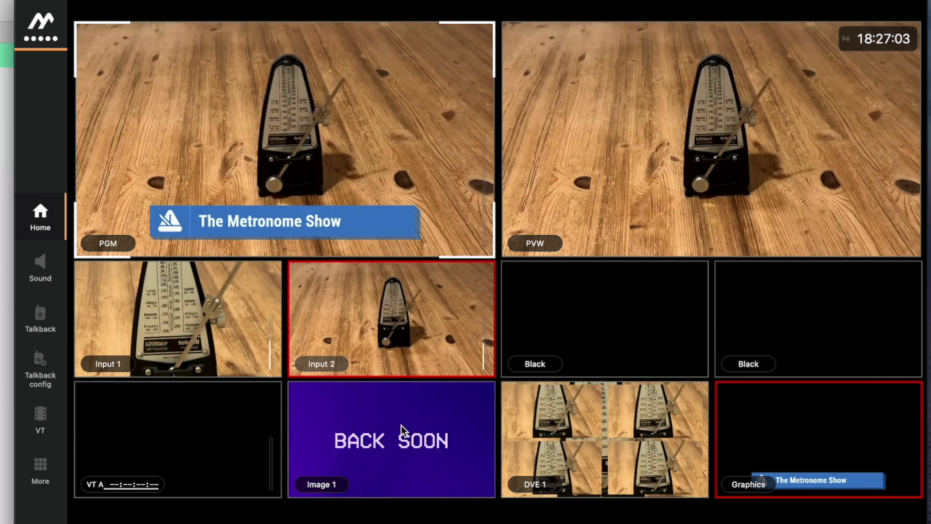
click(401, 425)
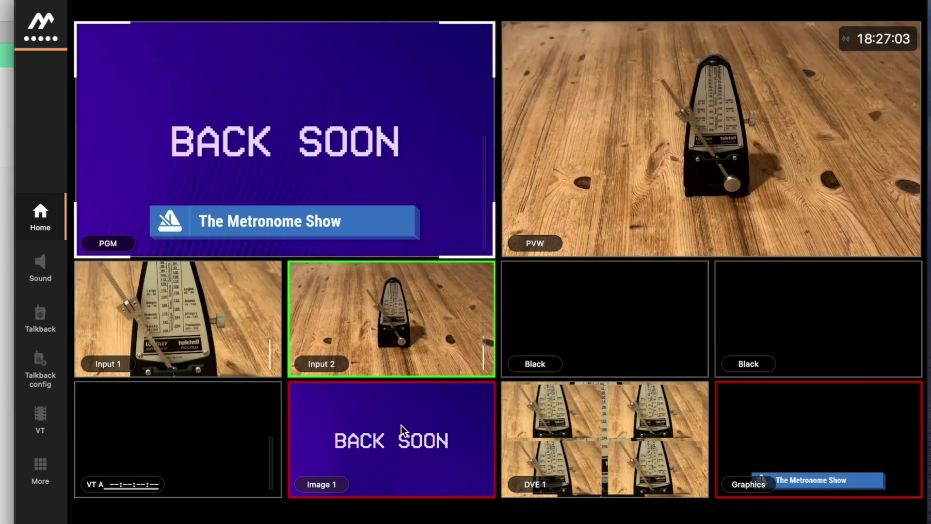
click(182, 301)
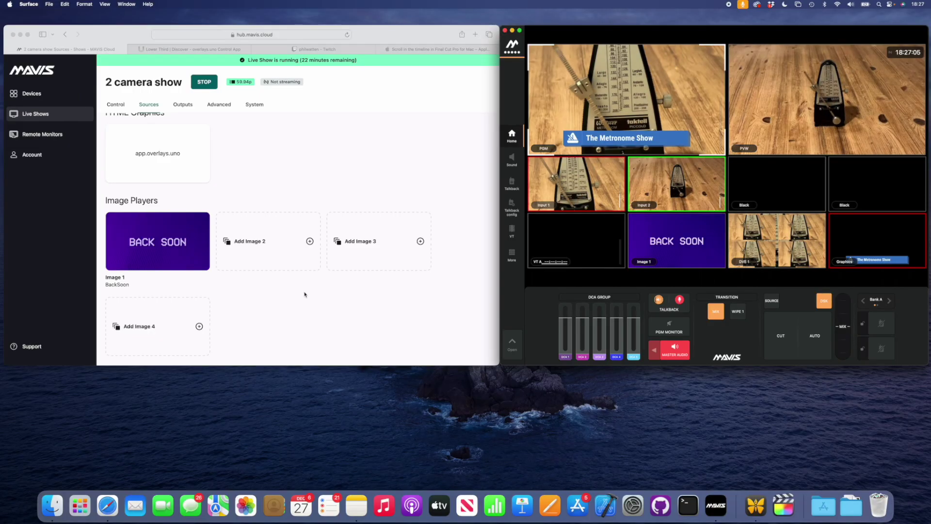
Load the Mavis wipe asset into wipe player 1 of the show
scroll(304, 294, down, 3)
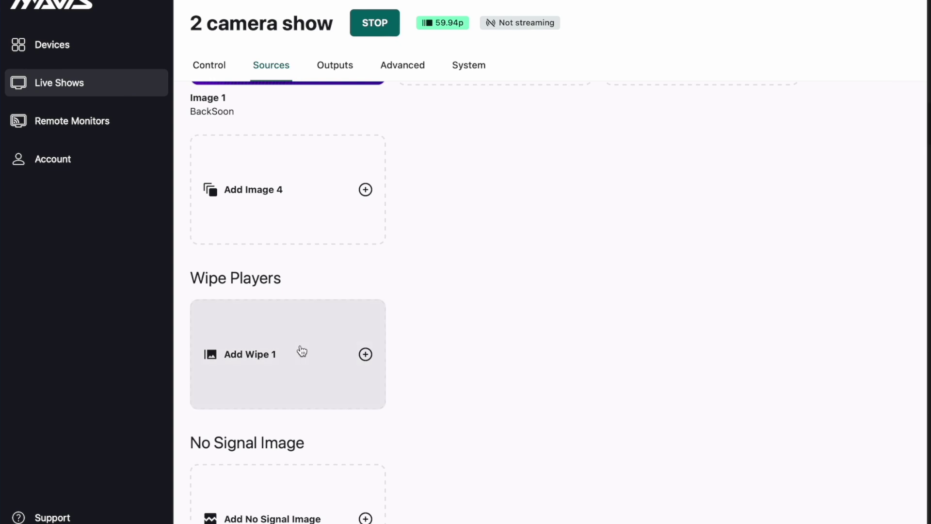
click(302, 351)
click(369, 300)
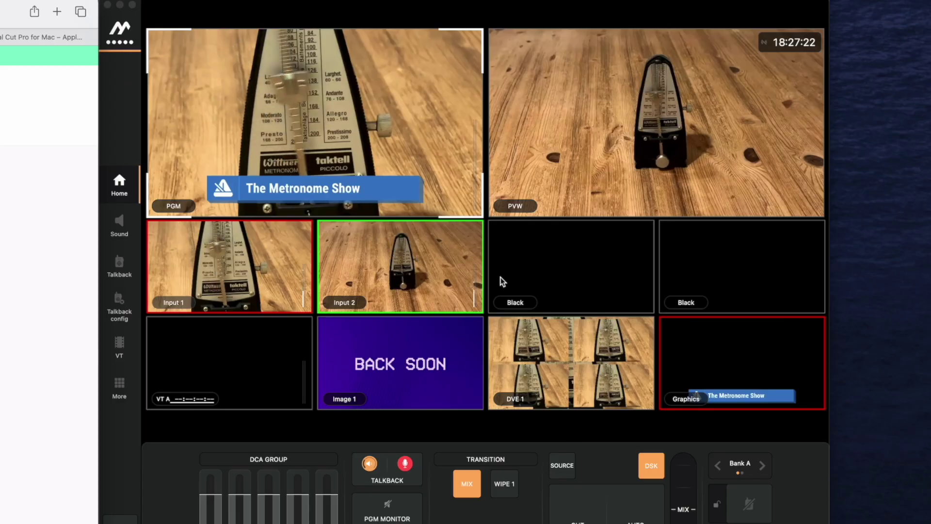
In the Surface app, set the transition to Wipe 1 and run it on the program output
click(512, 483)
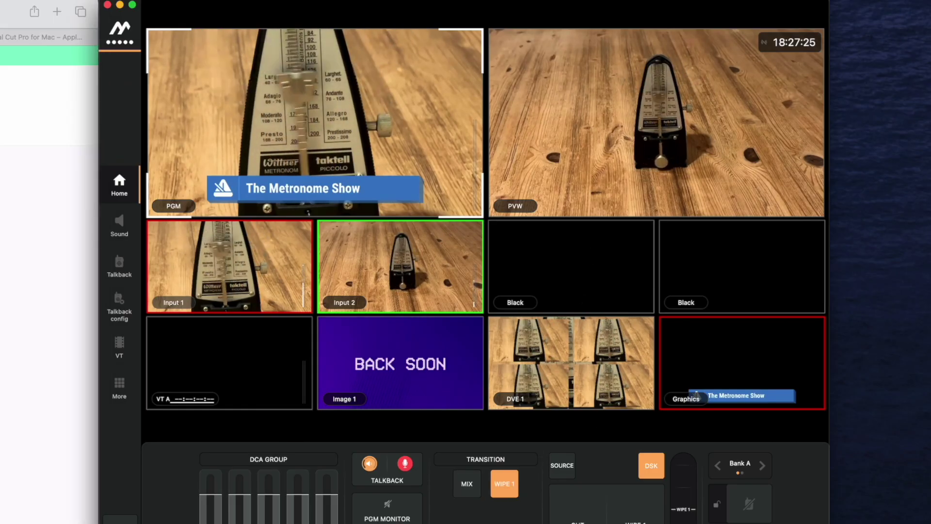
click(636, 522)
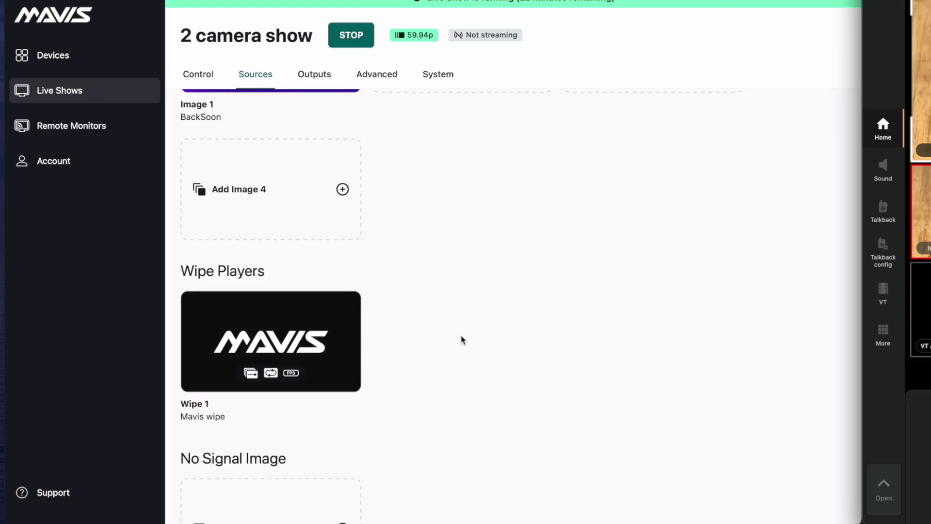
Load the Bumper asset as a VT of the show, and select VT A in the Surface app
scroll(520, 403, down, 15)
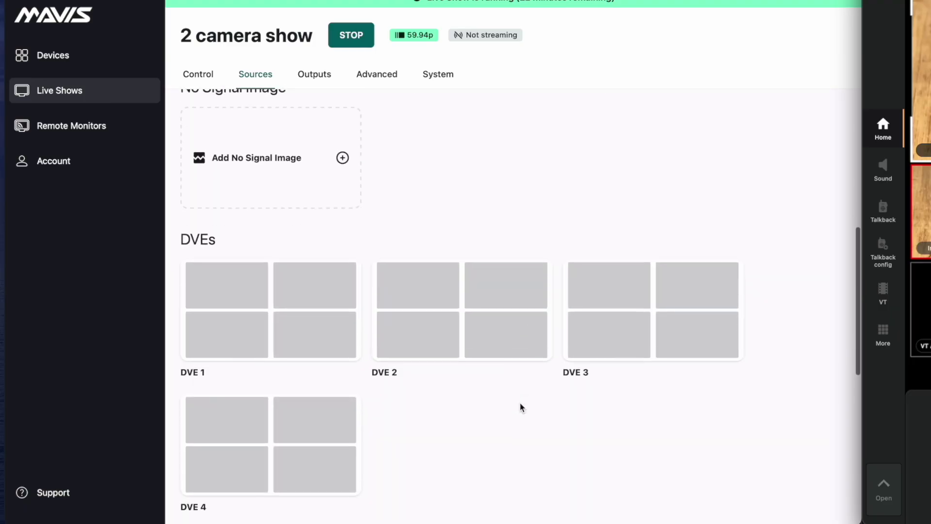
scroll(395, 408, down, 3)
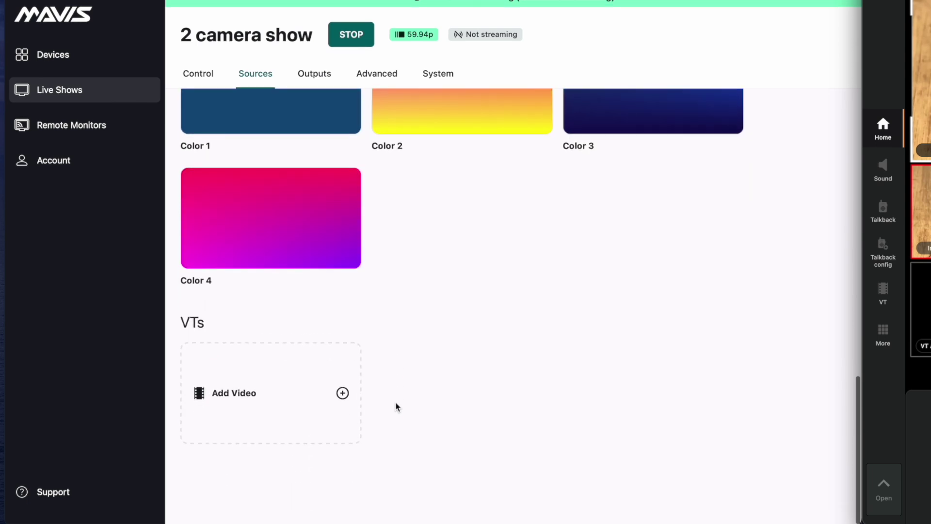
click(273, 404)
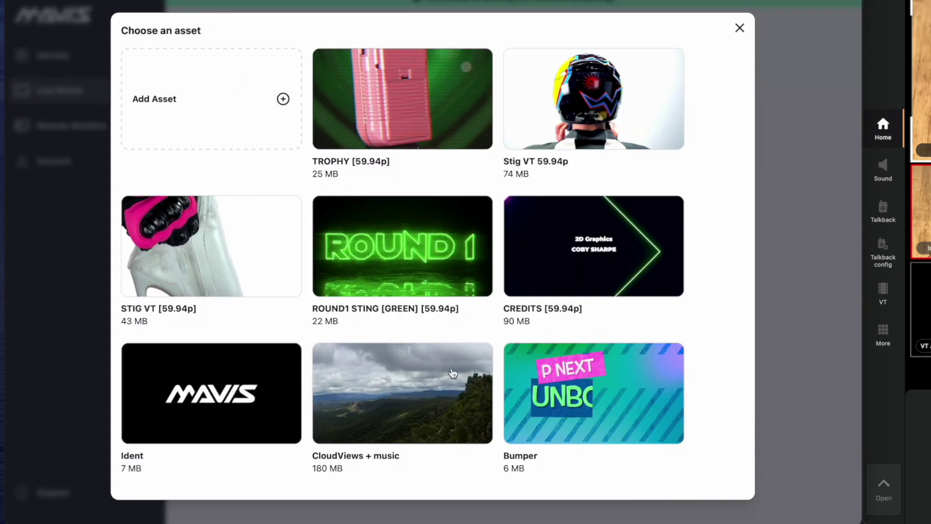
click(634, 414)
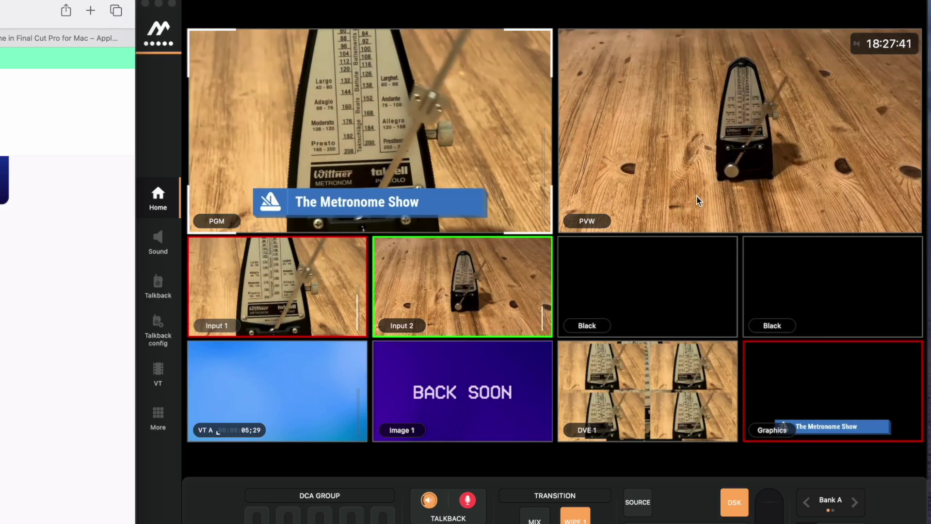
click(303, 378)
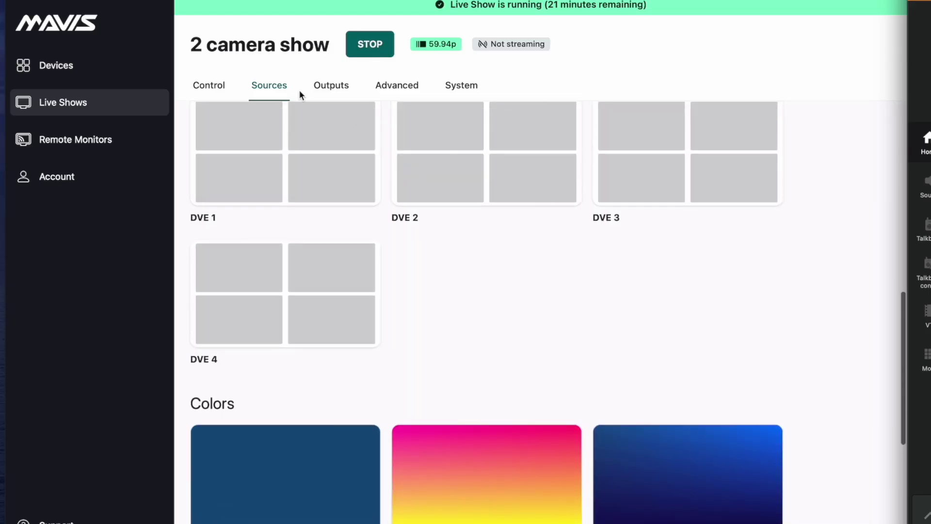
Add an RTMP stream to Output 1 with the stream key and URL rtmp://lhr08.contribute.live-video.net/app/, save it and start streaming
click(326, 90)
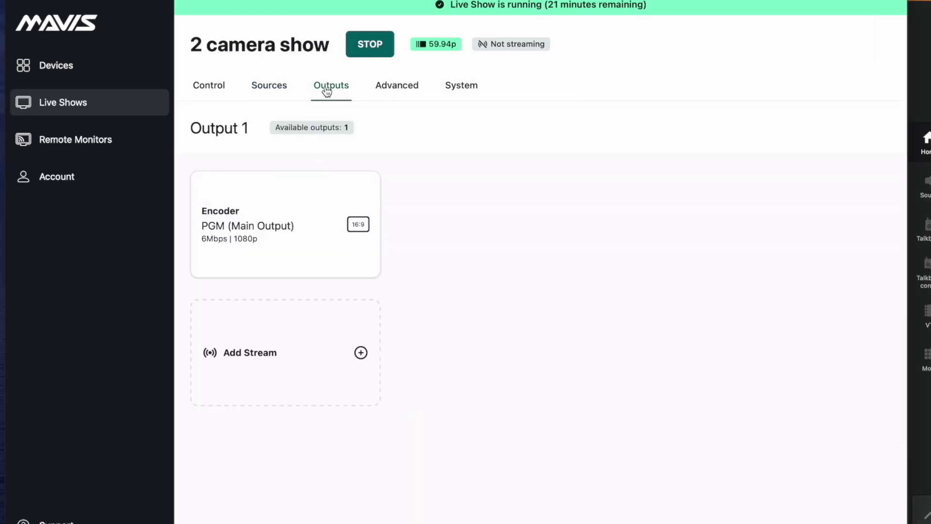
click(271, 358)
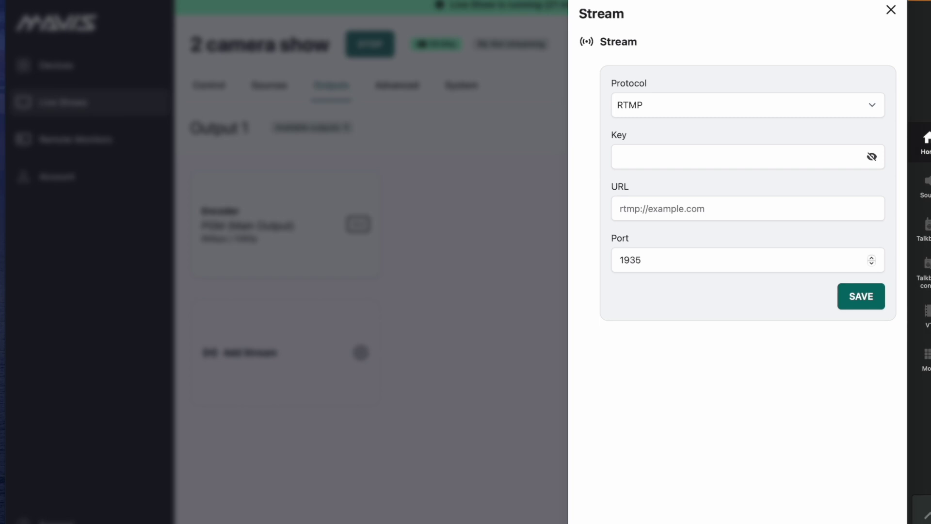
click(650, 158)
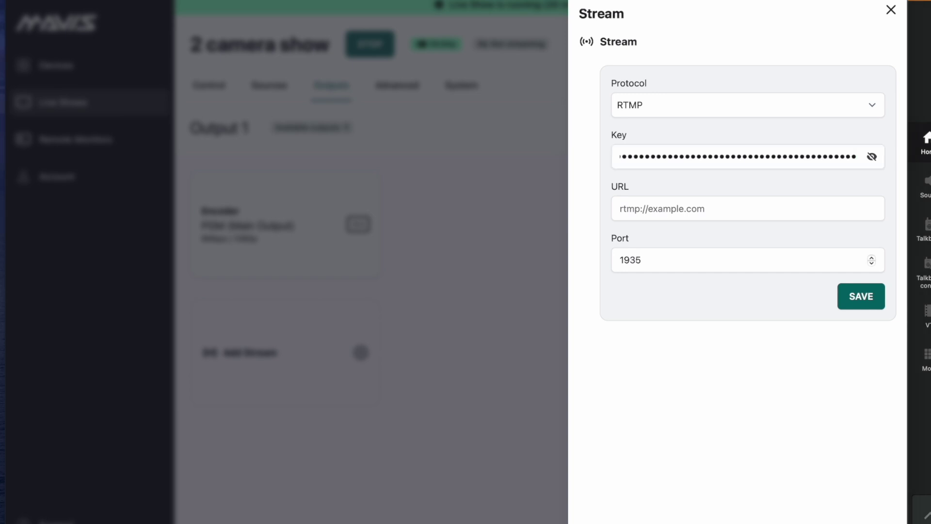
click(691, 202)
text(rtmp://lhr08.contribute.live-video.net/app/)
click(862, 297)
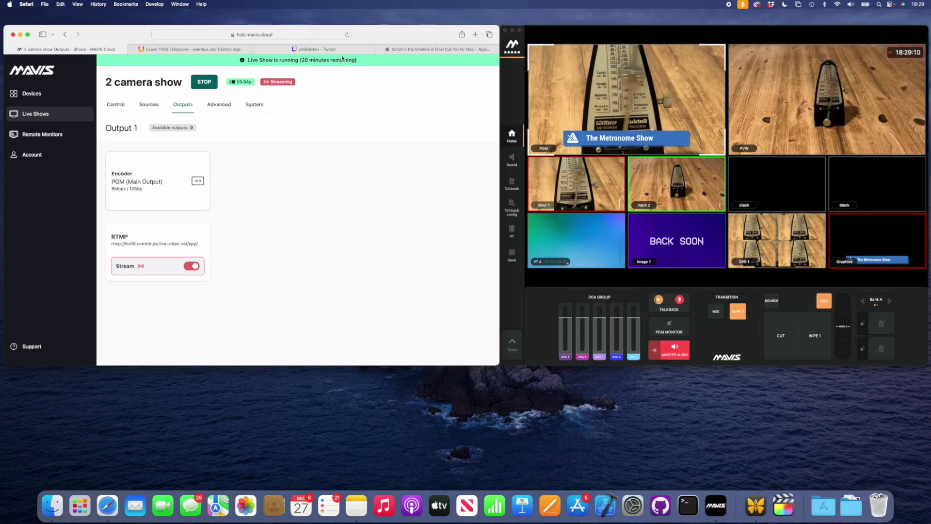
Open the Twitch channel's live stream, then in the Surface app toggle the graphics overlay off and on and switch the program output to Input 2
click(320, 49)
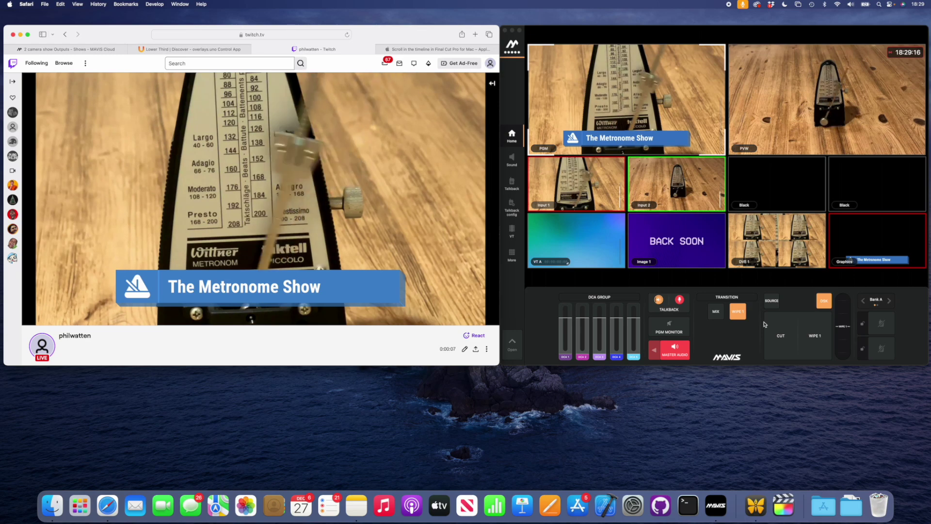
click(825, 304)
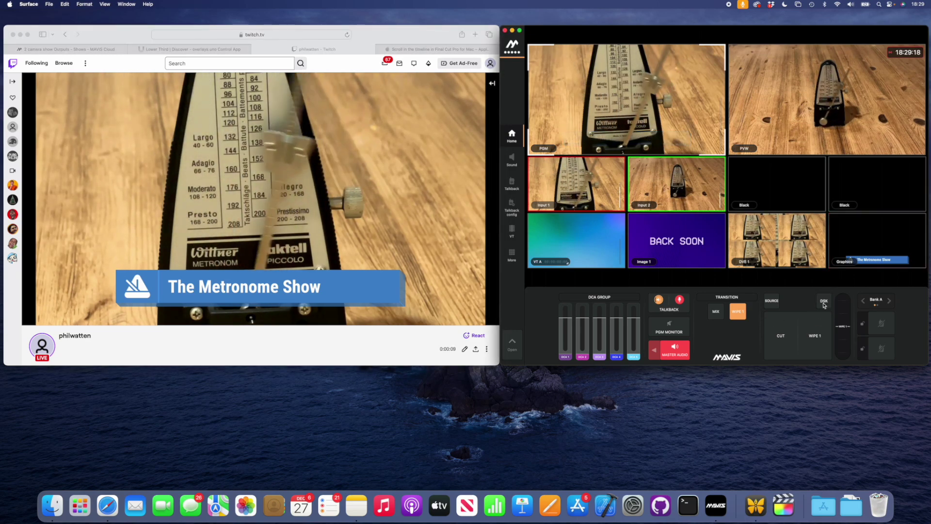
click(824, 304)
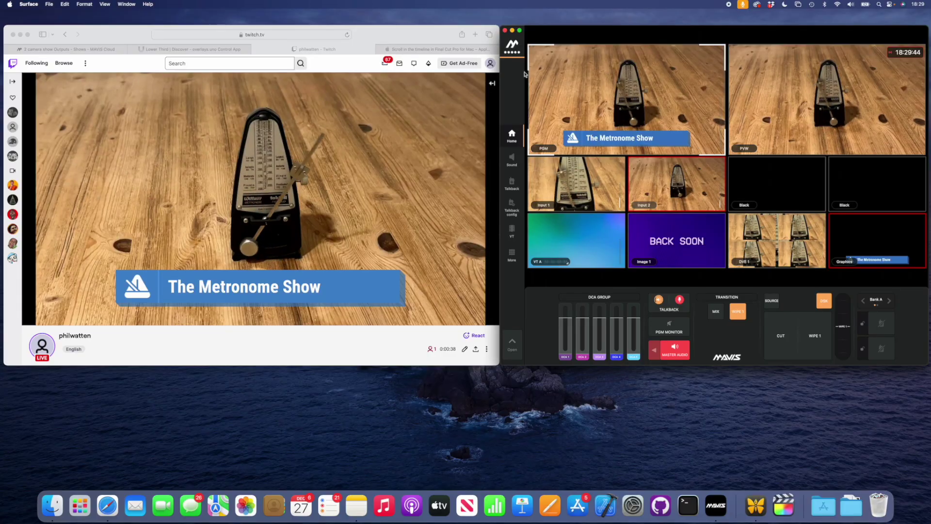
Return to the show in MAVIS Cloud and stop the 2 camera show, entering "stop" as the confirmation
click(68, 49)
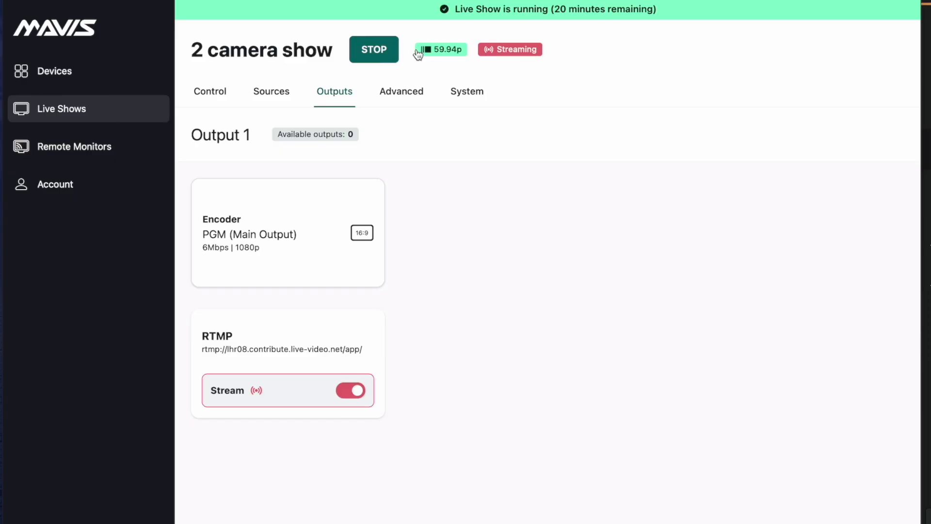
click(374, 49)
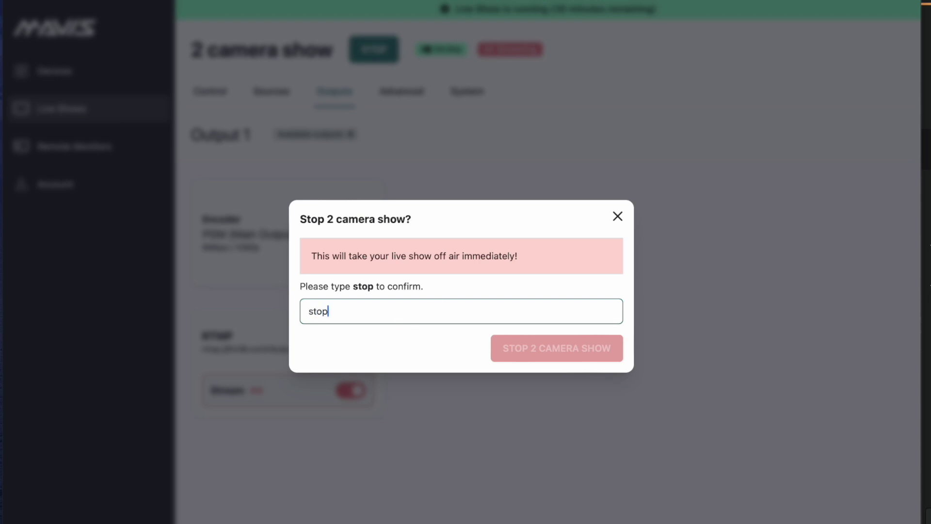